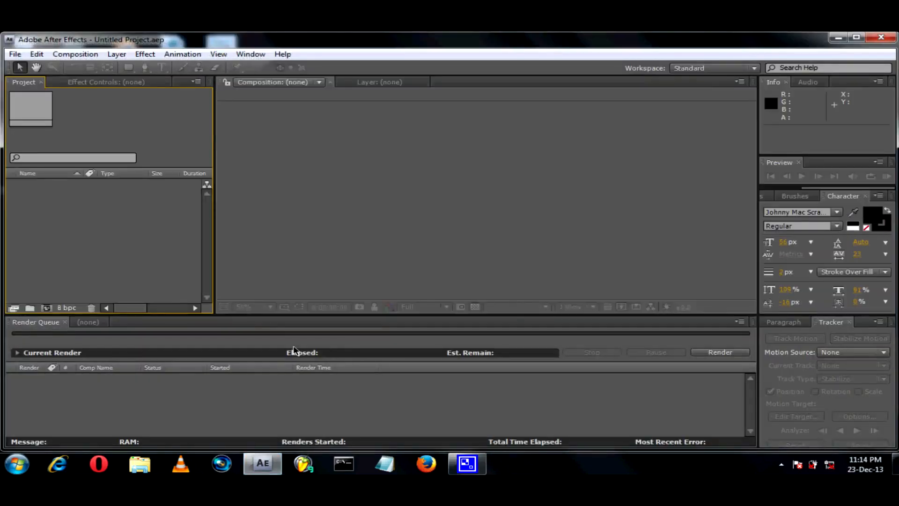
Maximize the After Effects window, then open Local Disk (D:) in Windows Explorer
left_click(856, 36)
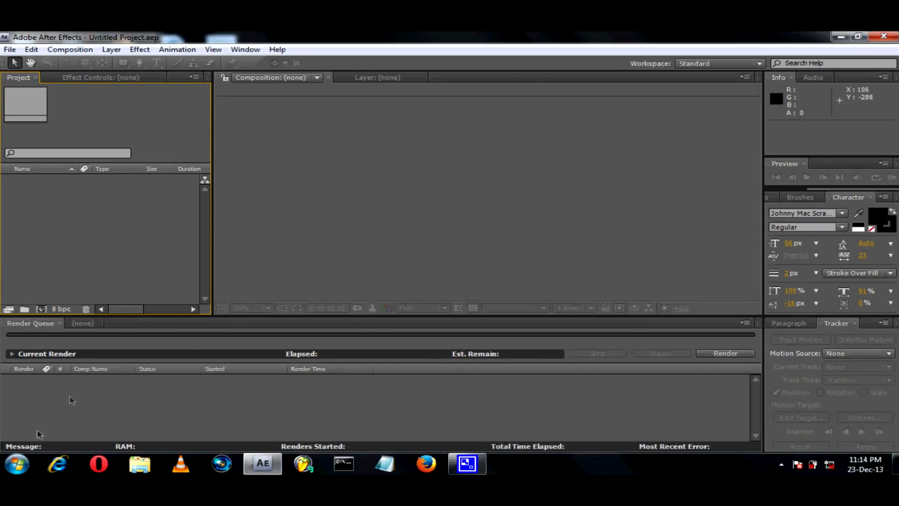
left_click(16, 463)
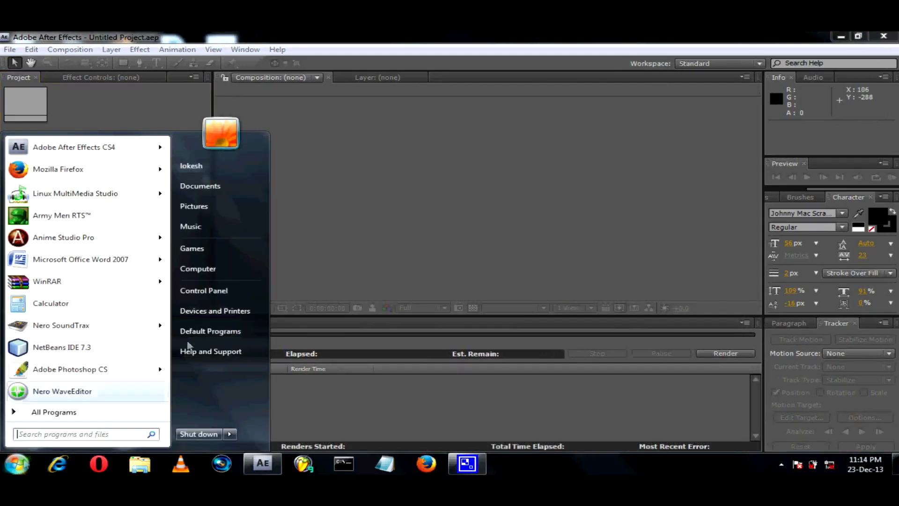
left_click(230, 269)
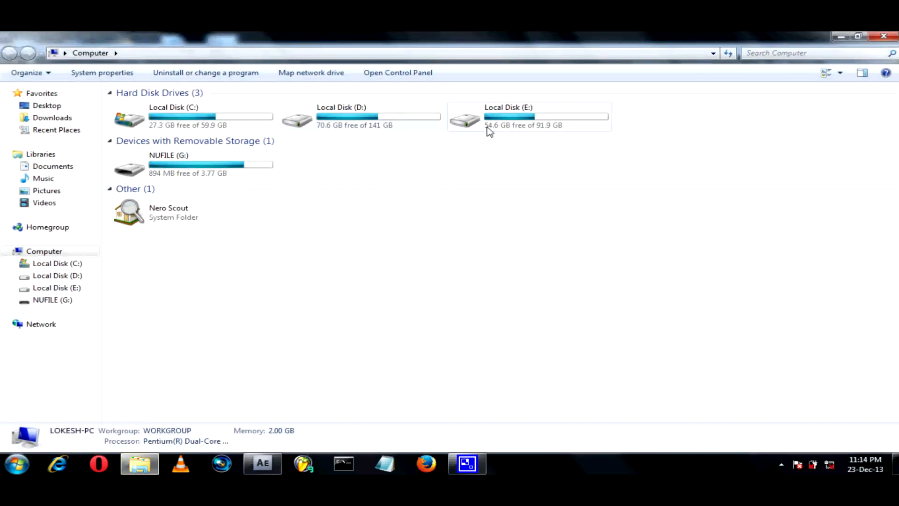
double_click(468, 119)
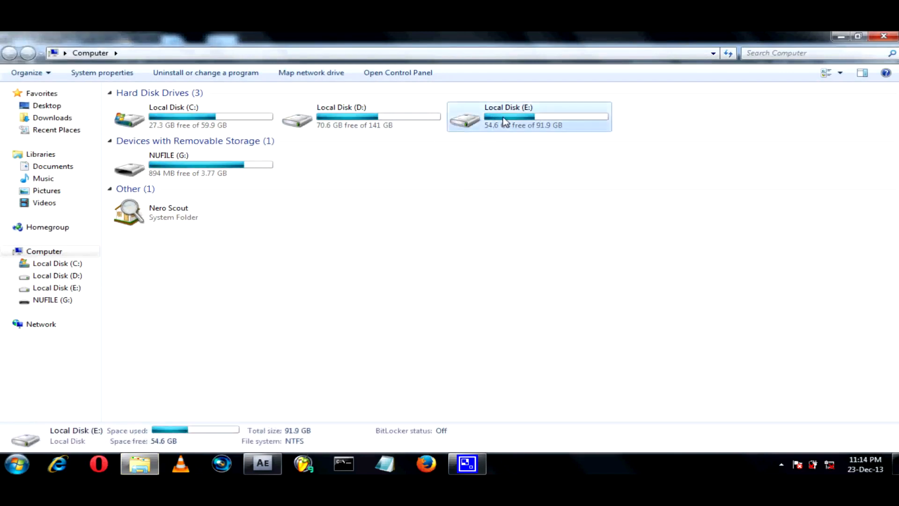
left_click(9, 53)
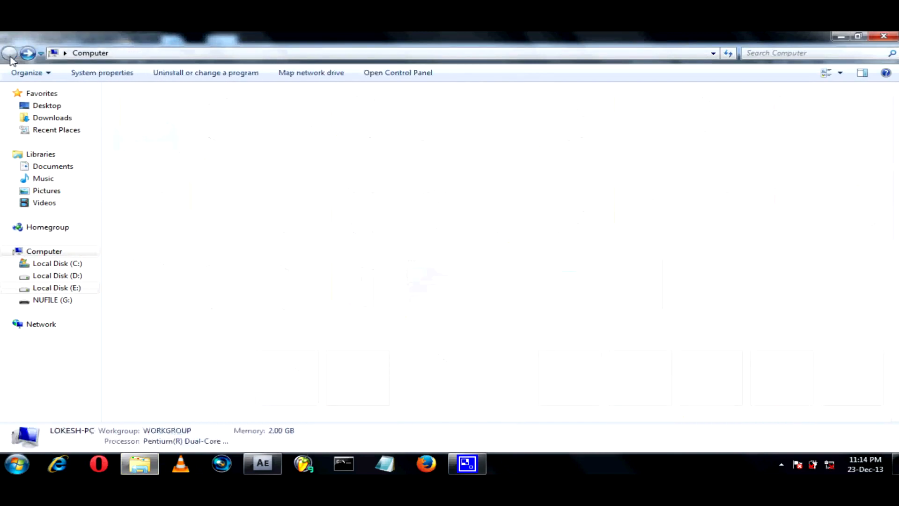
double_click(336, 117)
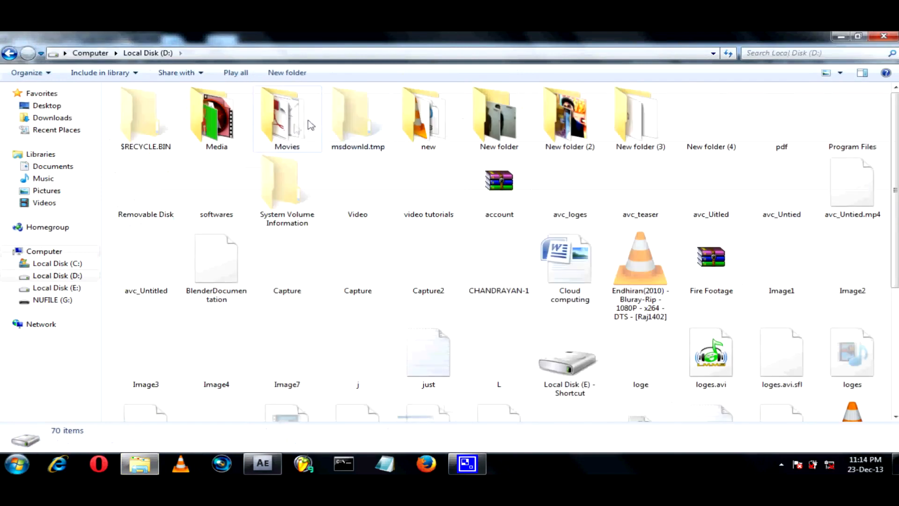
Open the New folder inside Media > my video works on drive D
double_click(226, 116)
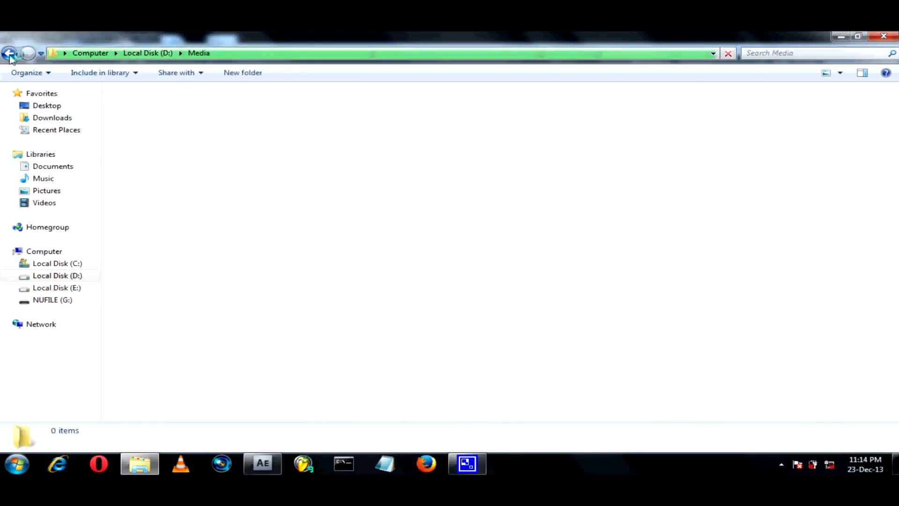
left_click(10, 53)
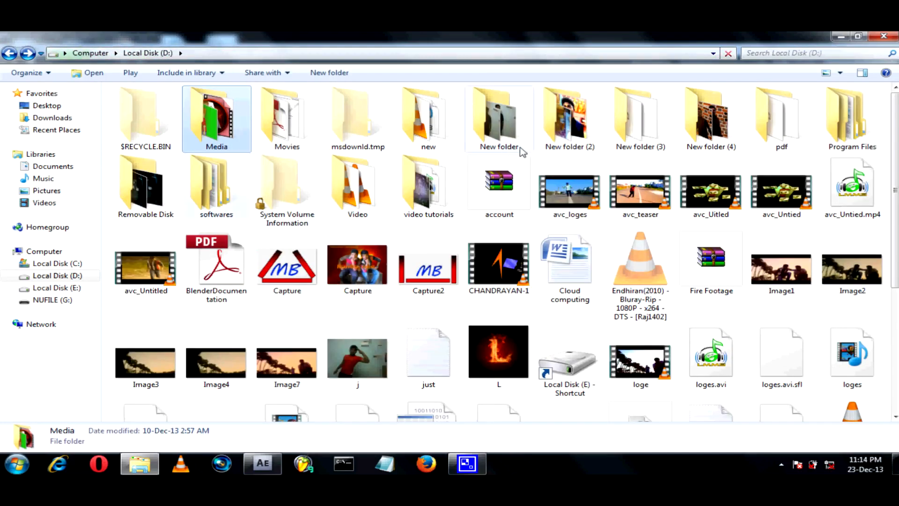
double_click(235, 145)
double_click(692, 137)
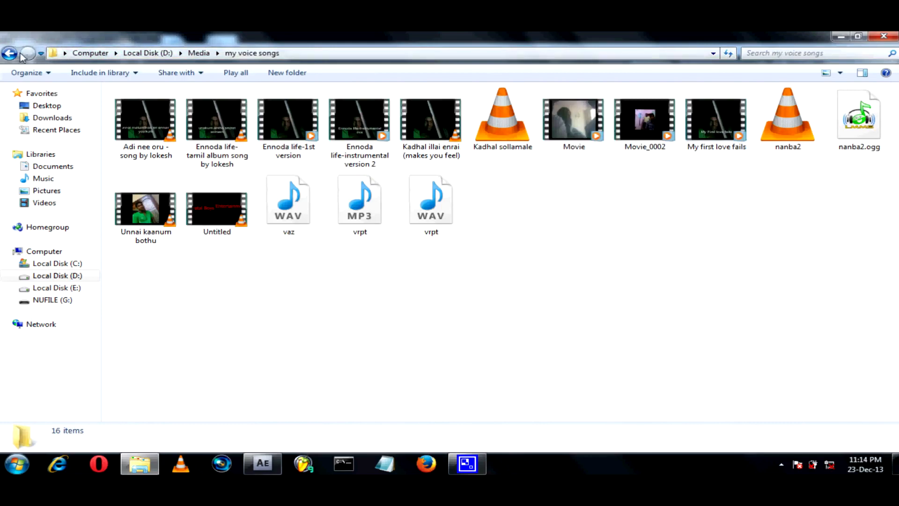
left_click(10, 55)
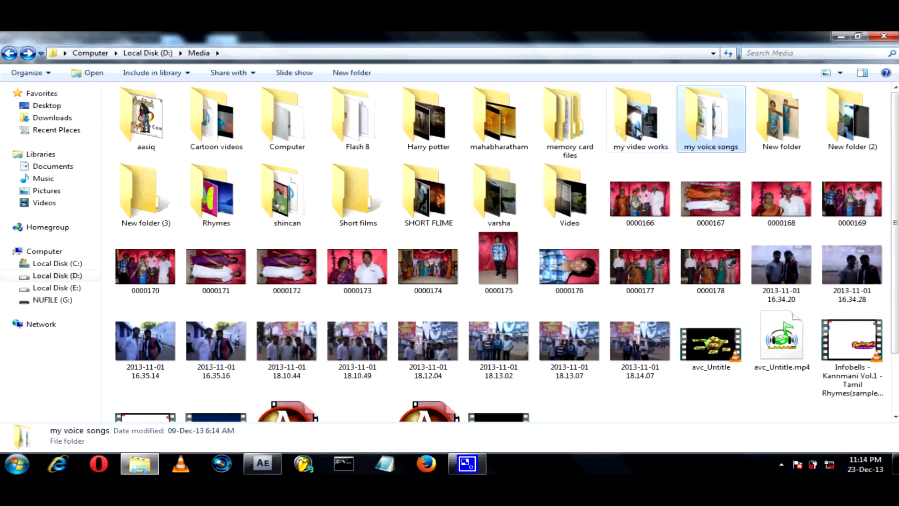
double_click(641, 123)
double_click(142, 120)
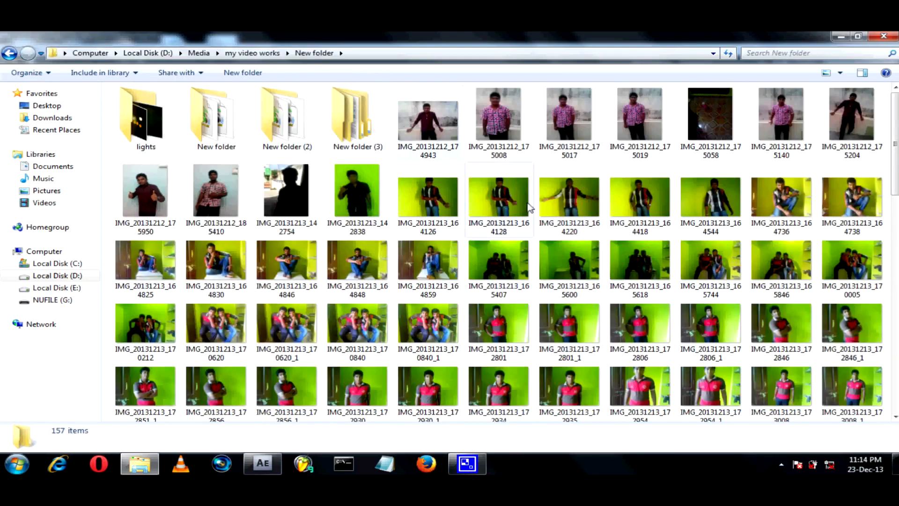
Find the green-screen clip VID_20131213_143928 in the folder and import it into the After Effects project
scroll(778, 168, "down", 5)
scroll(778, 168, "up", 4)
scroll(879, 166, "down", 5)
scroll(883, 113, "up", 6)
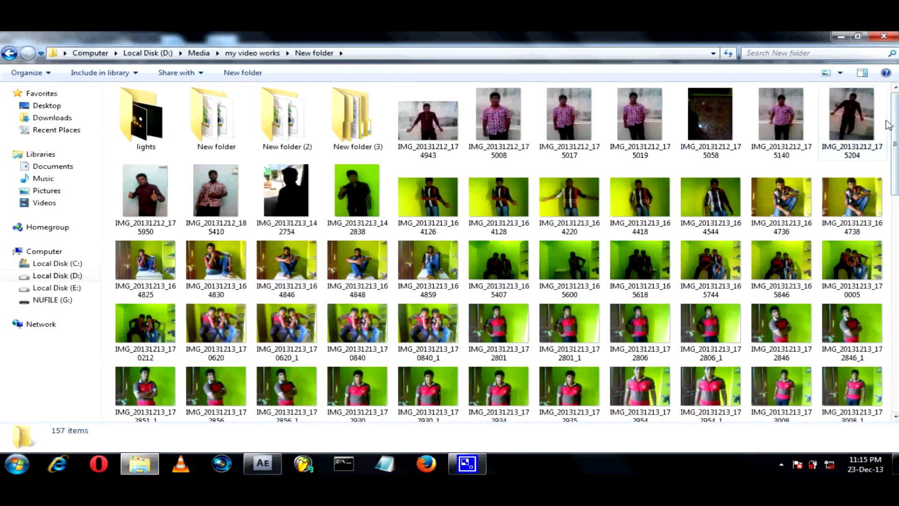
scroll(882, 115, "down", 2)
scroll(773, 125, "down", 10)
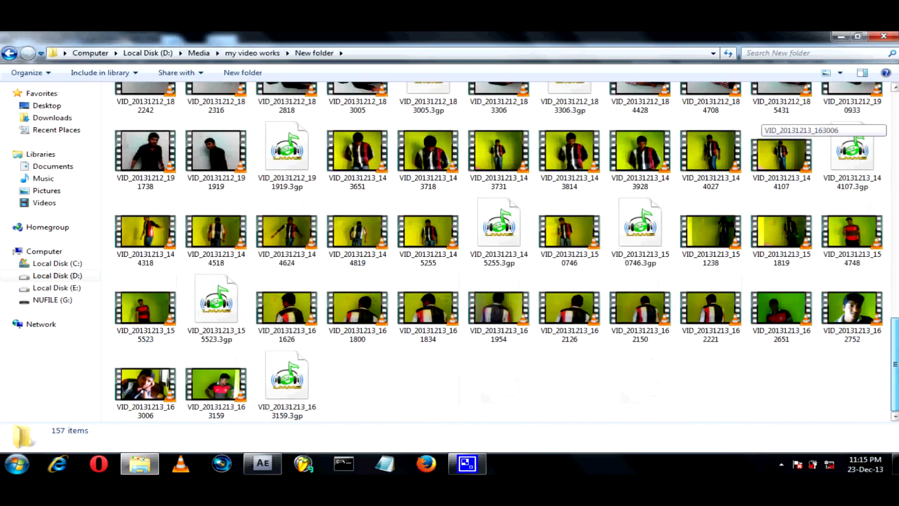
left_click(557, 163)
left_click(506, 153)
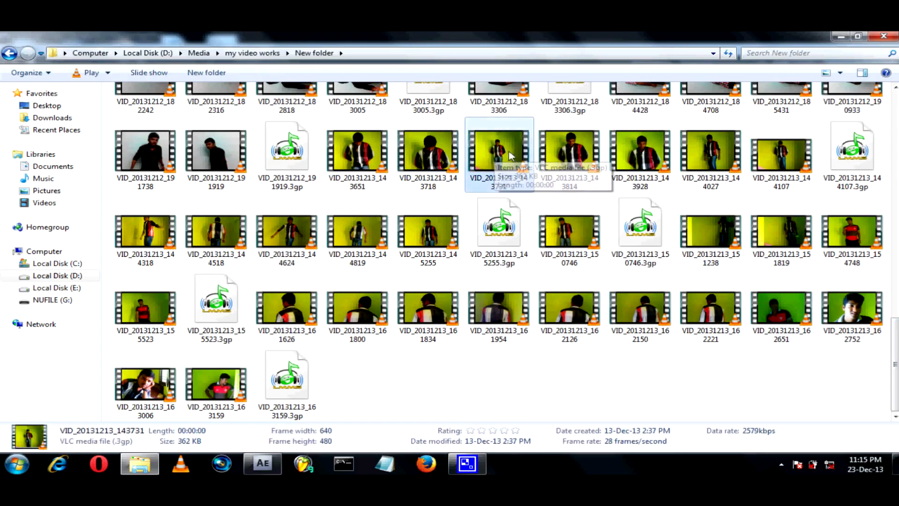
left_click(643, 158)
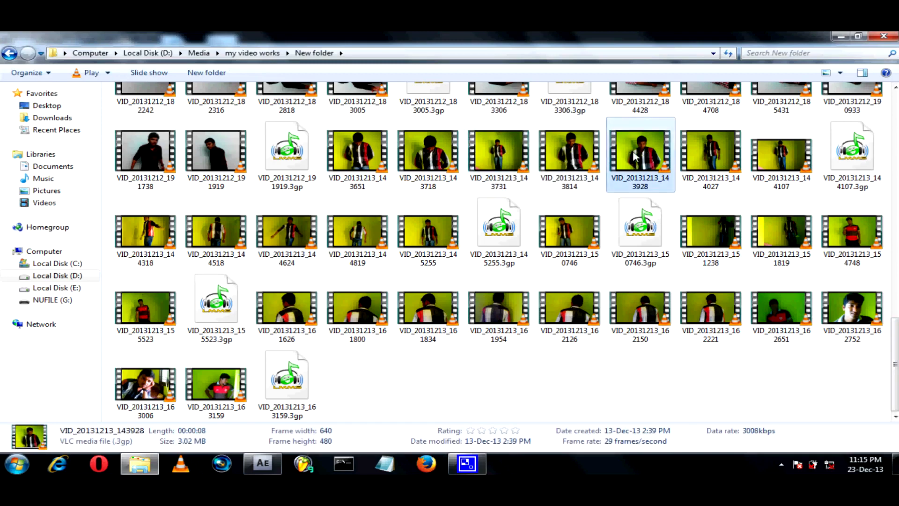
left_click_drag(636, 156, 168, 278)
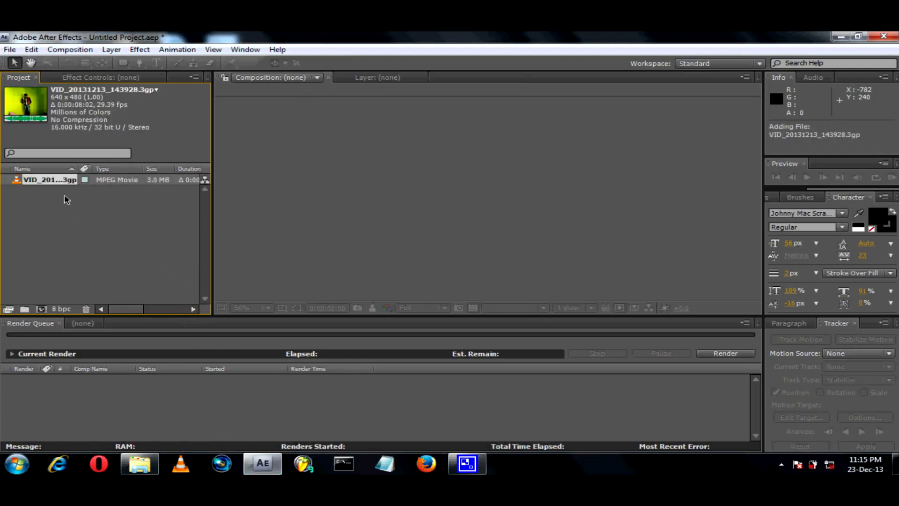
left_click_drag(60, 186, 103, 192)
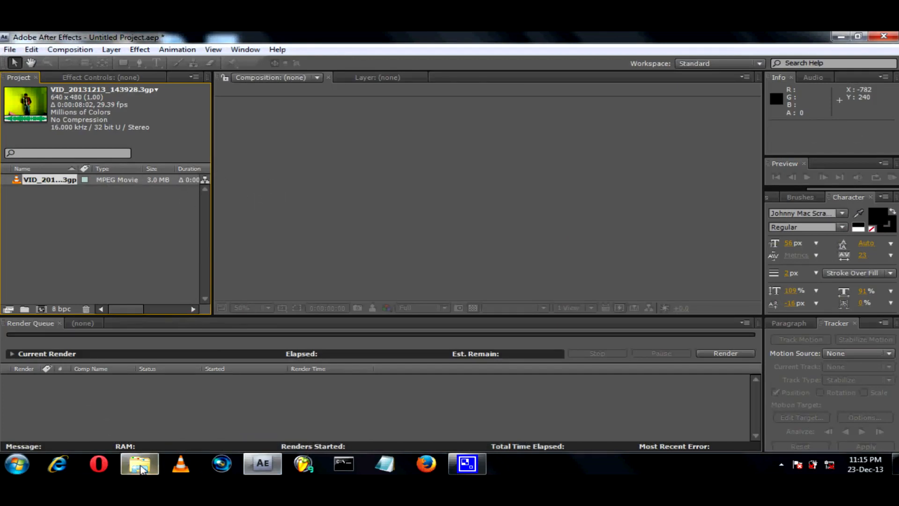
Switch back to Windows Explorer and open the lights folder inside New folder
left_click(141, 465)
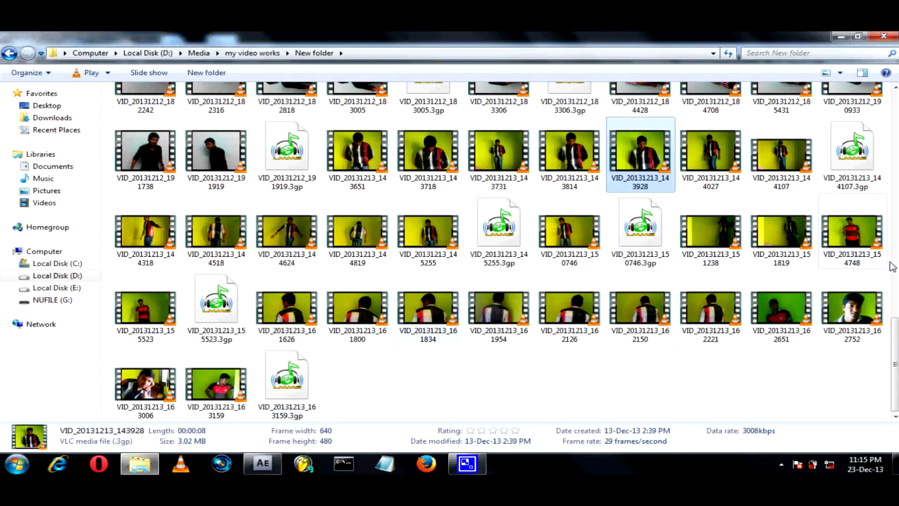
left_click_drag(897, 319, 896, 89)
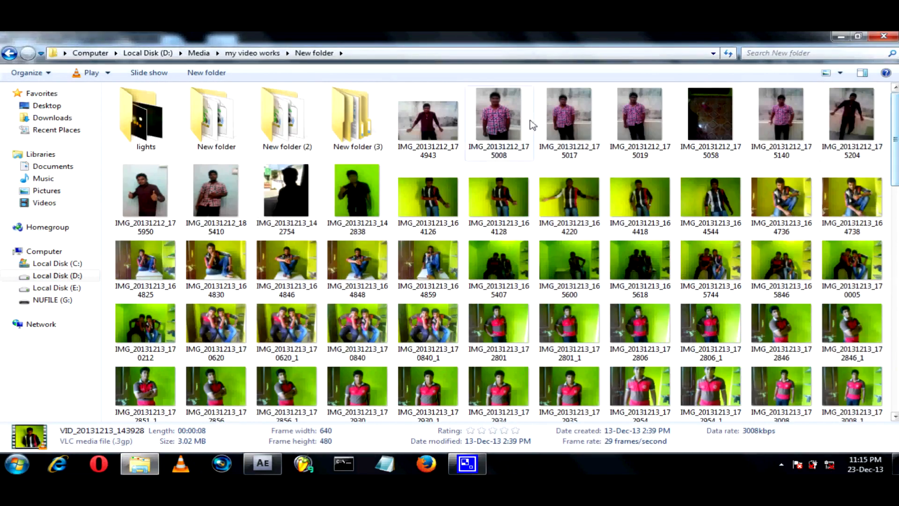
double_click(140, 133)
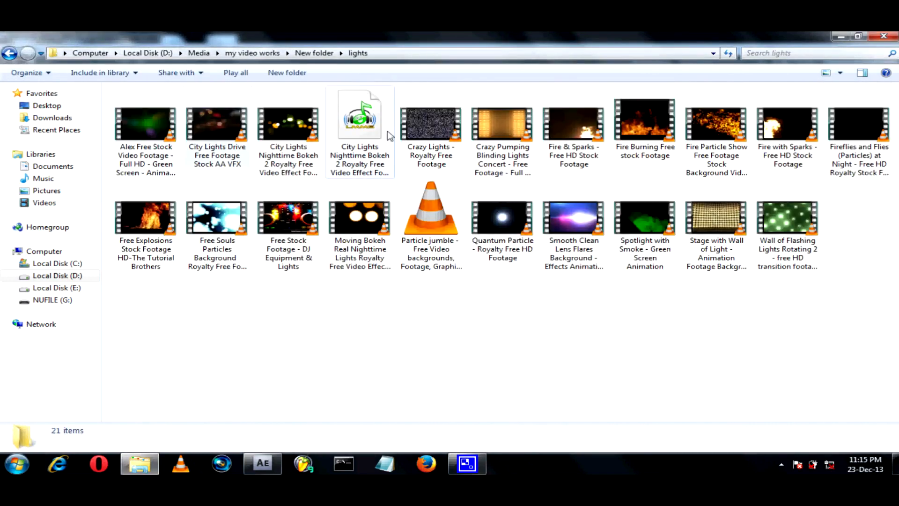
Preview the Crazy Pumping Blinding Lights Concert and Spotlight with Smoke clips in VLC, closing the player after each
left_click(528, 142)
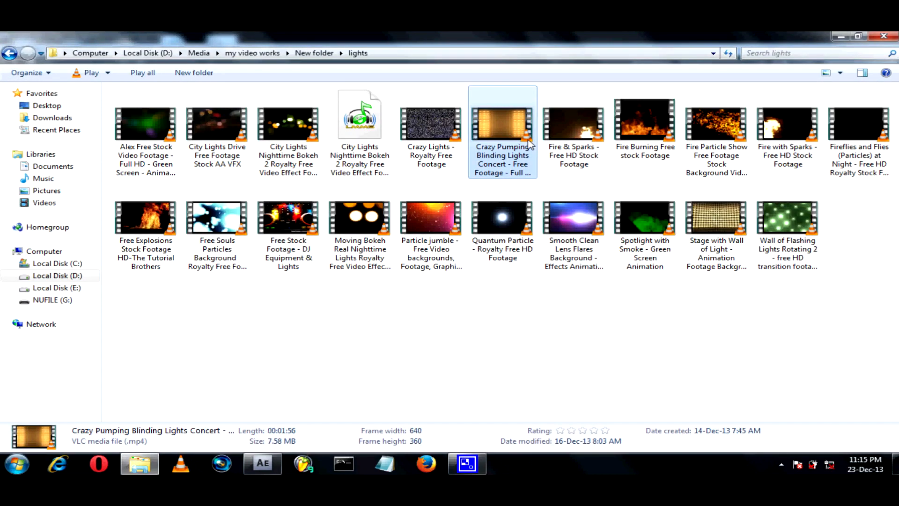
double_click(528, 141)
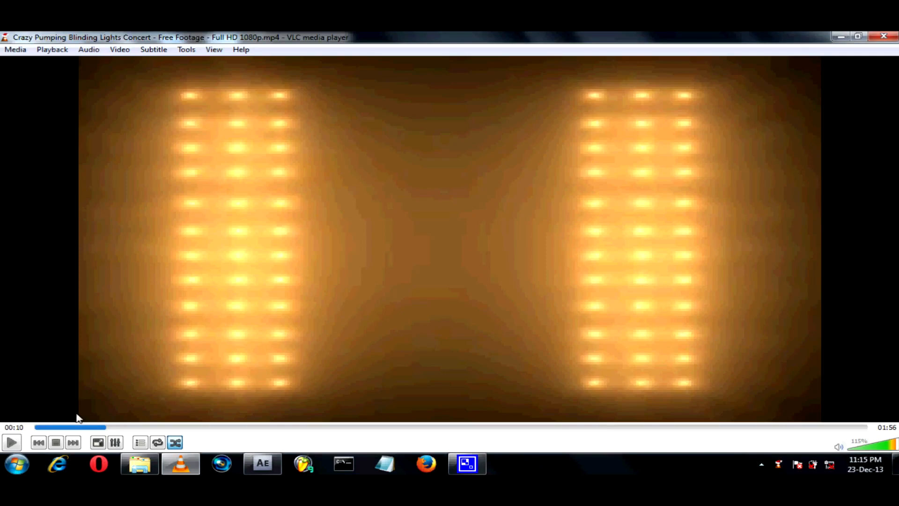
left_click(11, 442)
double_click(62, 359)
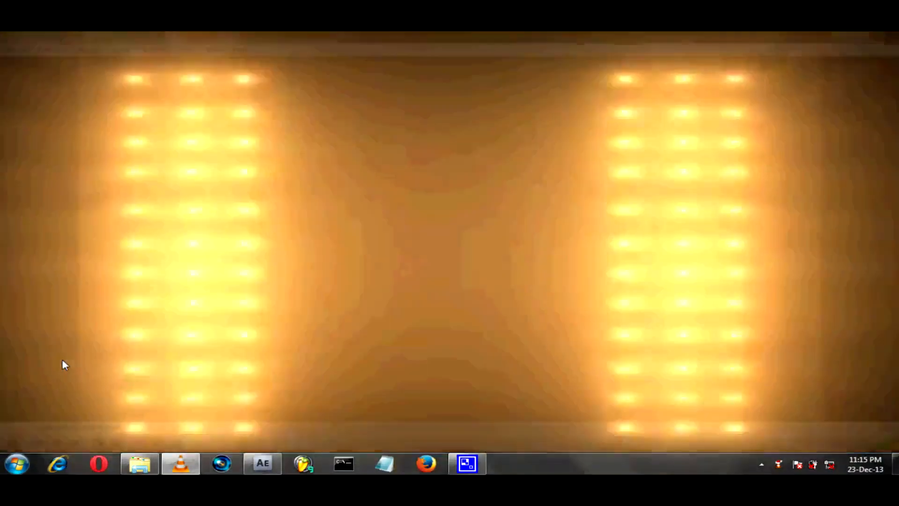
double_click(62, 359)
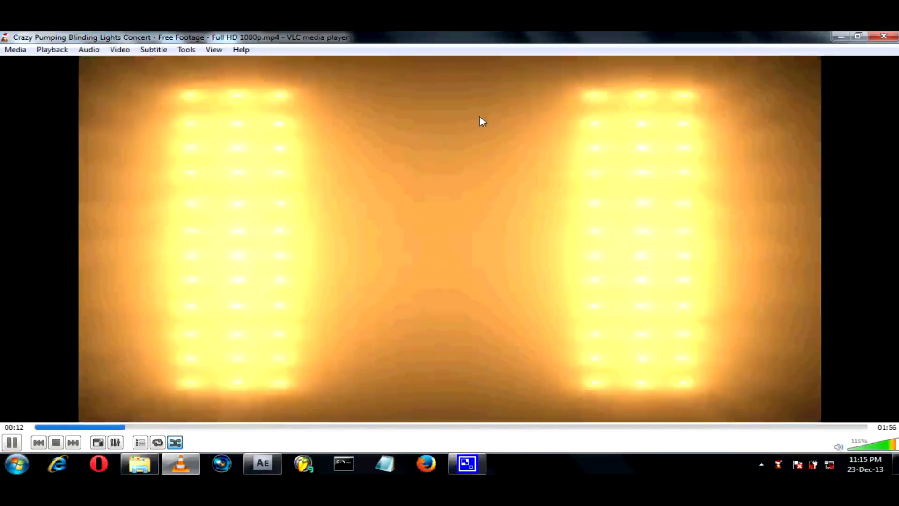
left_click(884, 37)
double_click(647, 230)
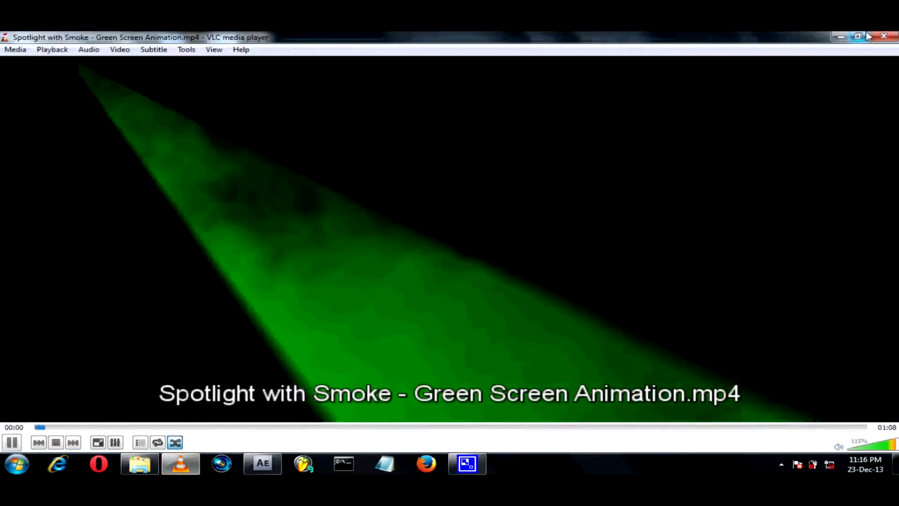
left_click(865, 37)
Preview the Fire Particle Show and Wall of Flashing Lights Rotating 2 clips in VLC, closing the player after each
left_click(714, 142)
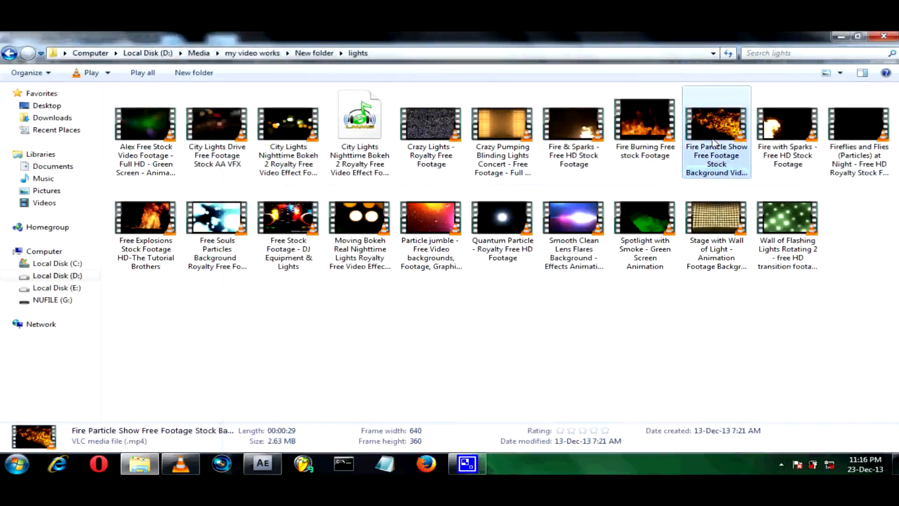
left_click(172, 469)
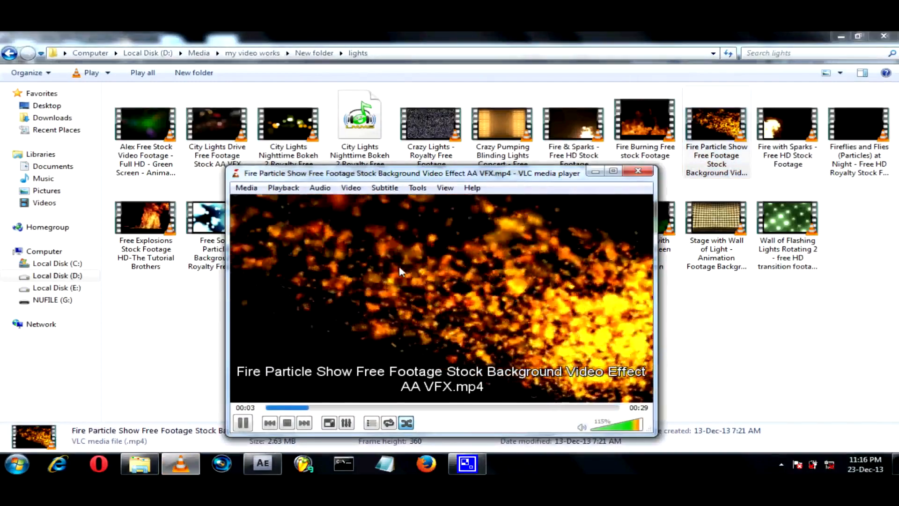
double_click(399, 265)
double_click(581, 196)
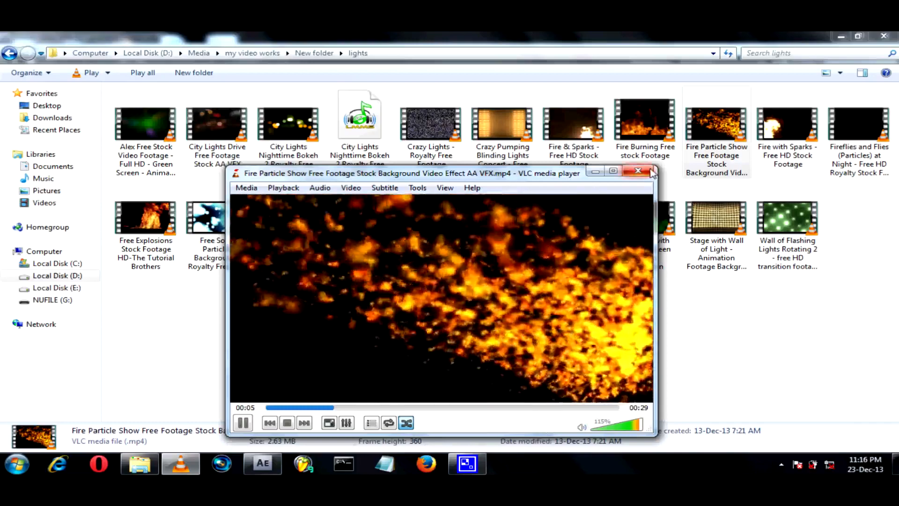
left_click(652, 171)
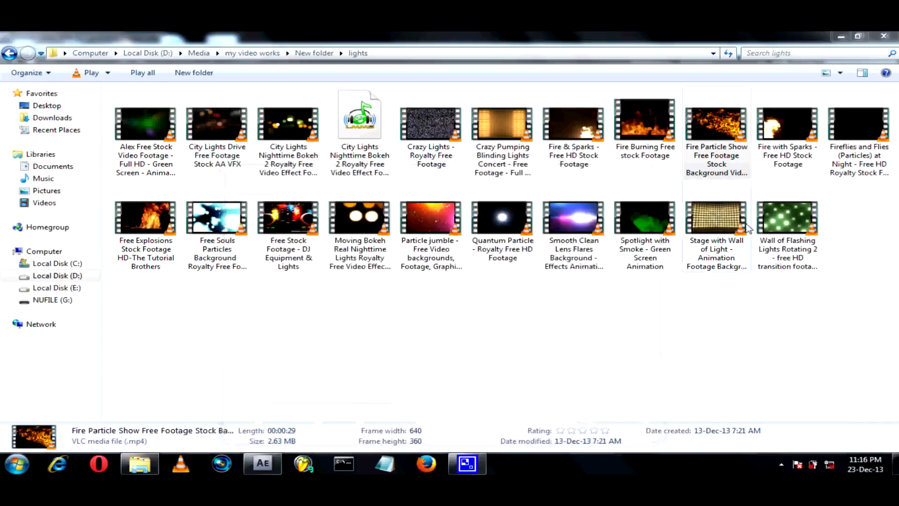
double_click(805, 225)
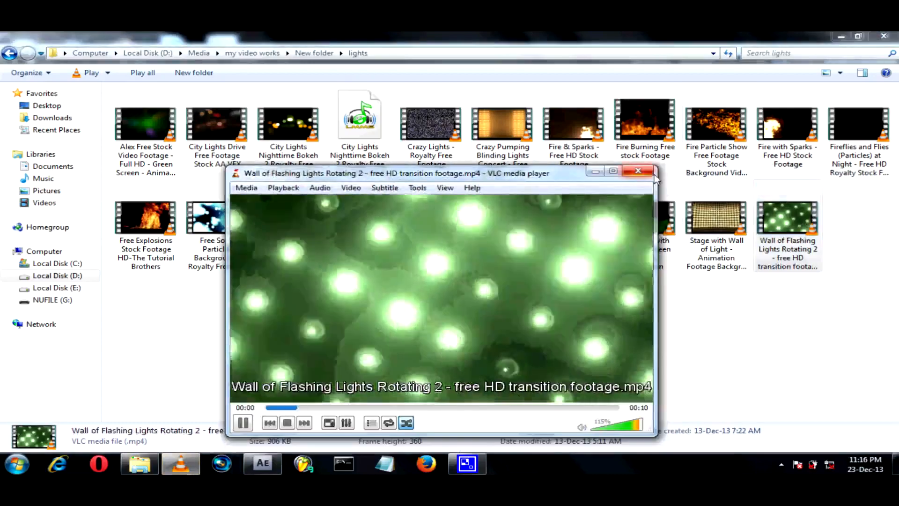
left_click(637, 172)
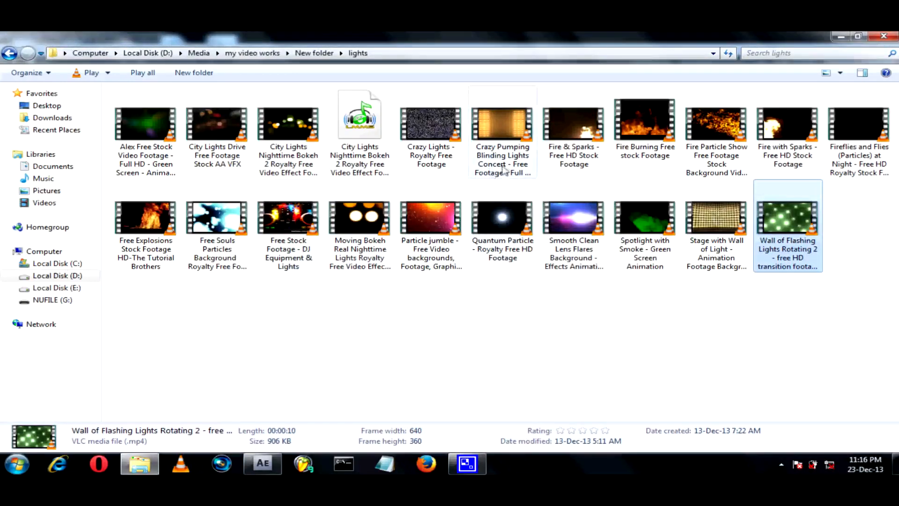
Import the Stage with Wall of Light background clip from the lights folder into the After Effects project
left_click(705, 220)
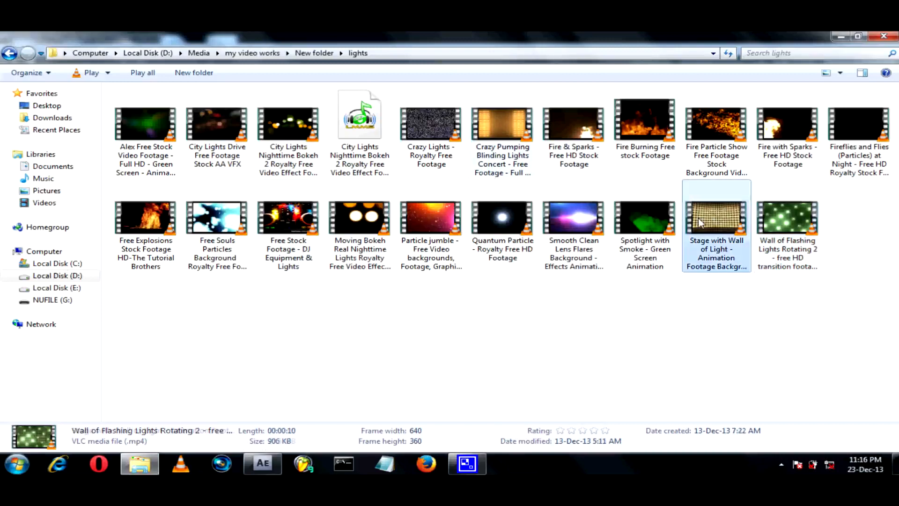
left_click_drag(724, 232, 262, 463)
left_click_drag(226, 402, 141, 291)
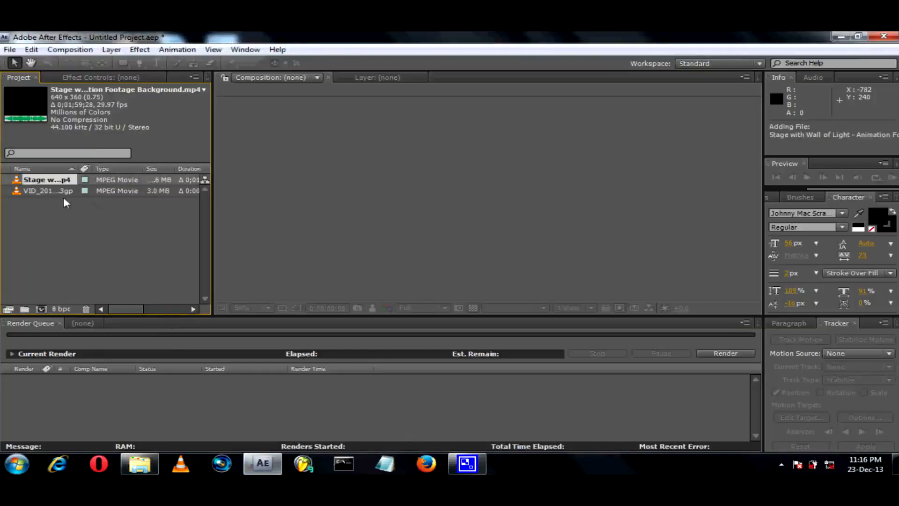
Examine the thumbnails and footage details of the stage background and green-screen clips in the project
left_click(62, 192)
left_click(61, 181)
left_click(60, 192)
left_click(70, 181)
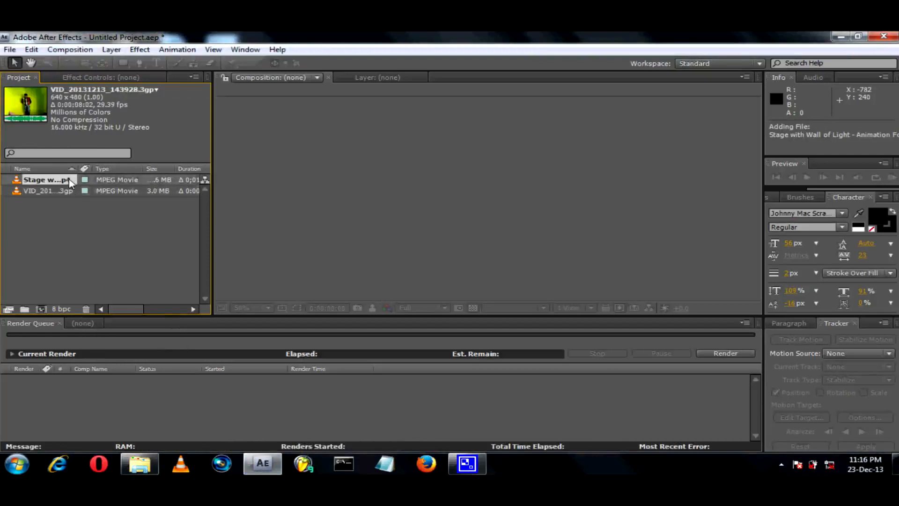
left_click(64, 191)
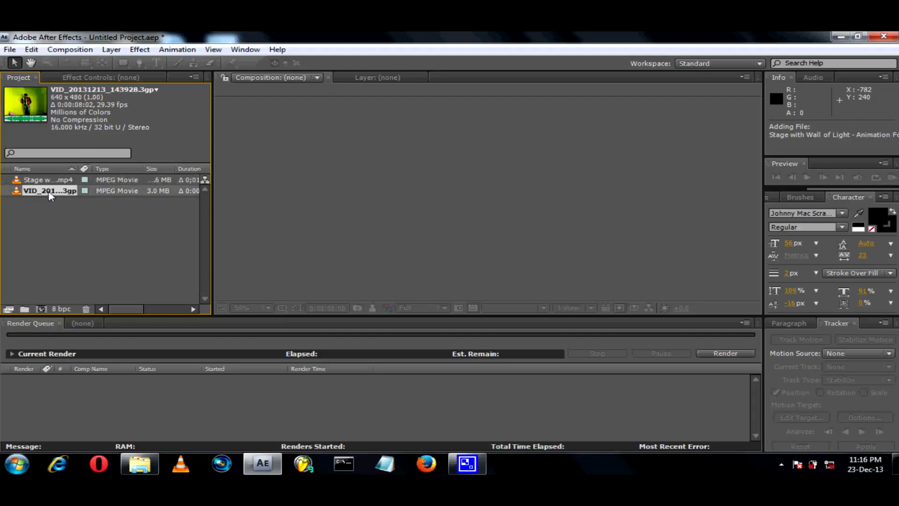
Create a composition from the green-screen clip VID_20131213_143928.3gp and add the Stage with Wall of Light clip as the layer beneath it
left_click(54, 209)
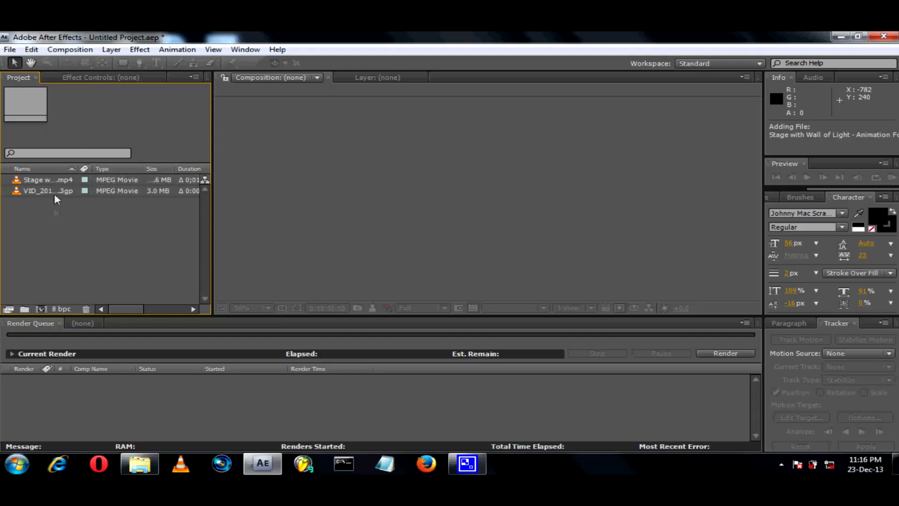
left_click(62, 190)
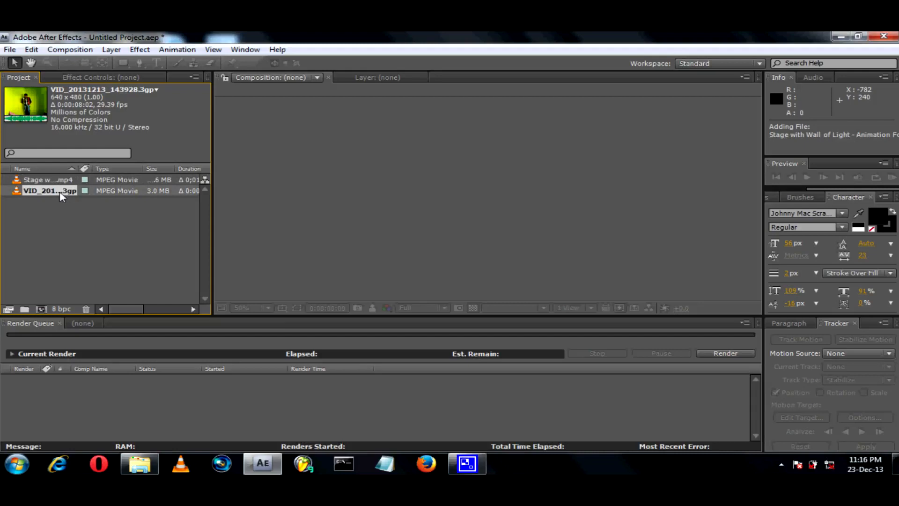
left_click_drag(60, 191, 486, 199)
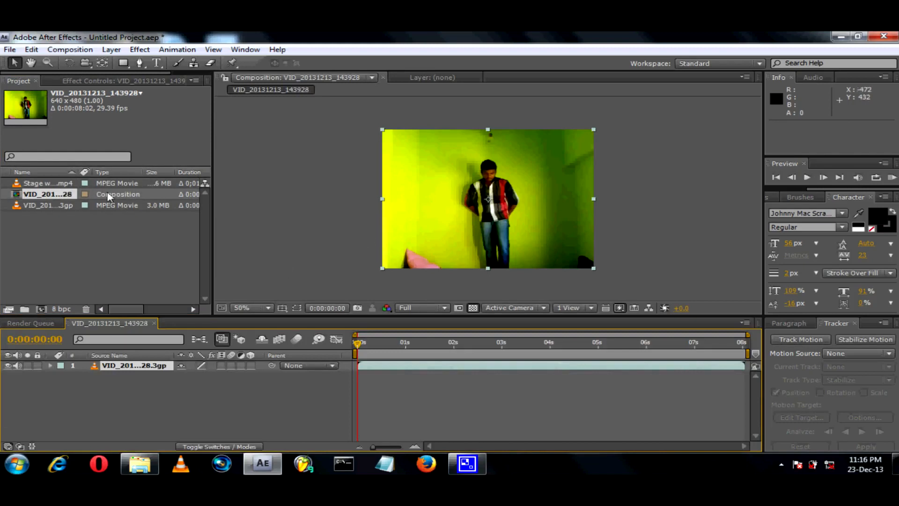
left_click(34, 187)
left_click_drag(35, 188, 106, 376)
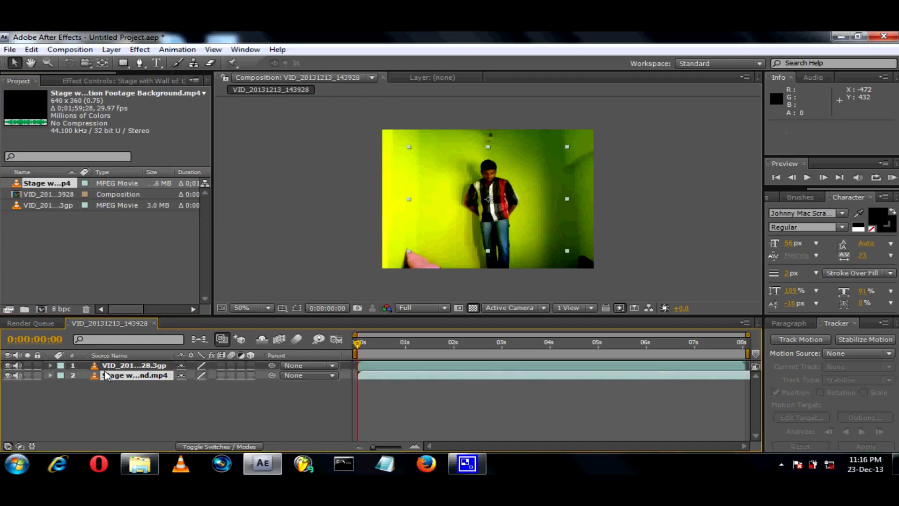
Scale the stage background layer to 133% in width and height so it fills the composition frame
left_click(136, 369)
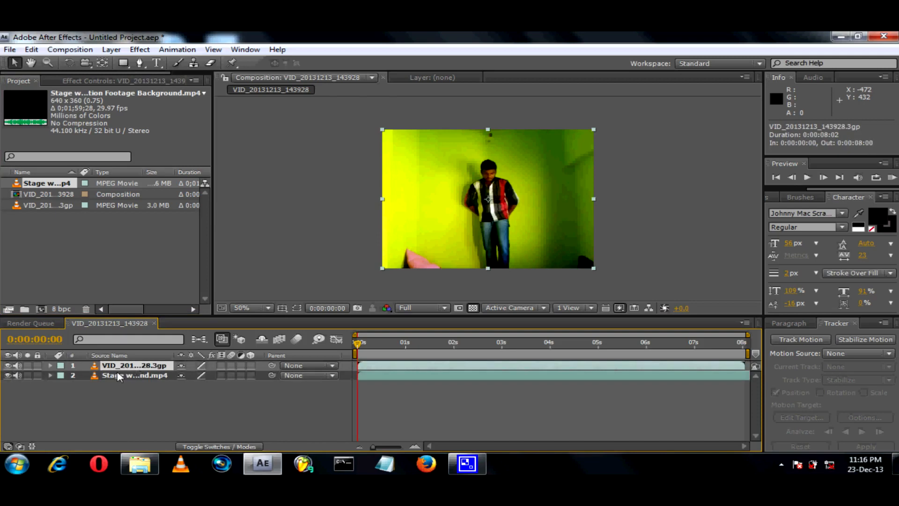
left_click(121, 378)
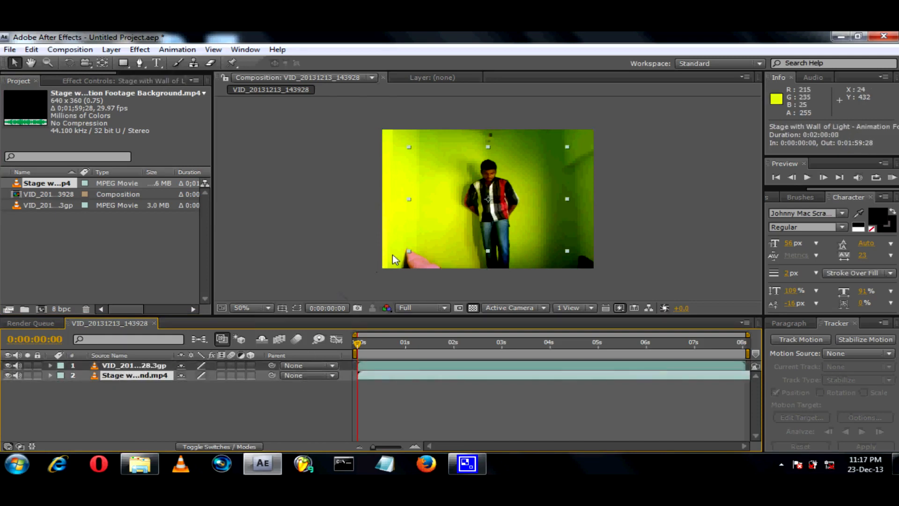
left_click_drag(410, 200, 384, 203)
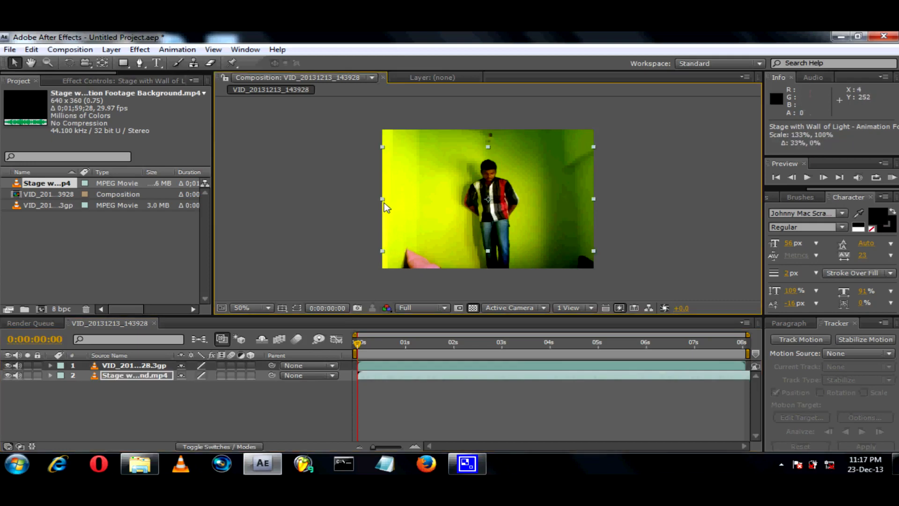
mouse_move(489, 147)
left_mouse_down()
mouse_move(487, 120)
mouse_move(487, 130)
left_mouse_up()
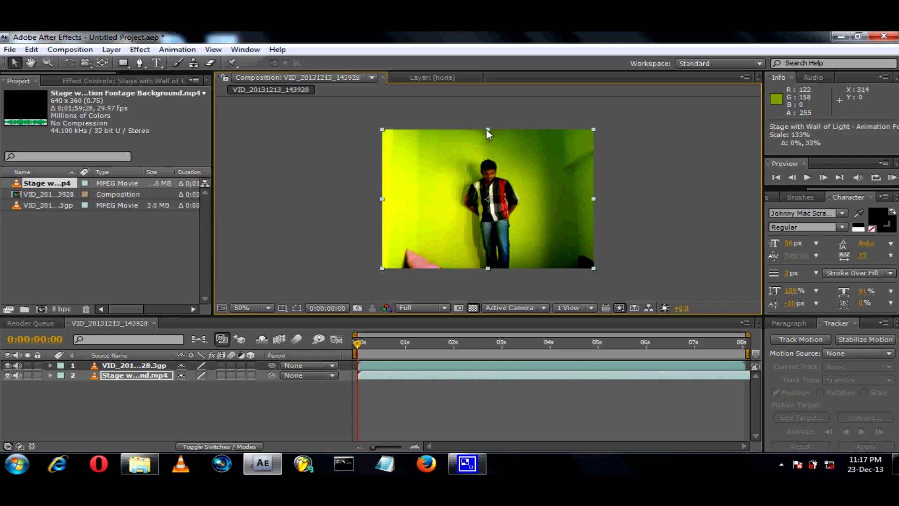
left_click(123, 378)
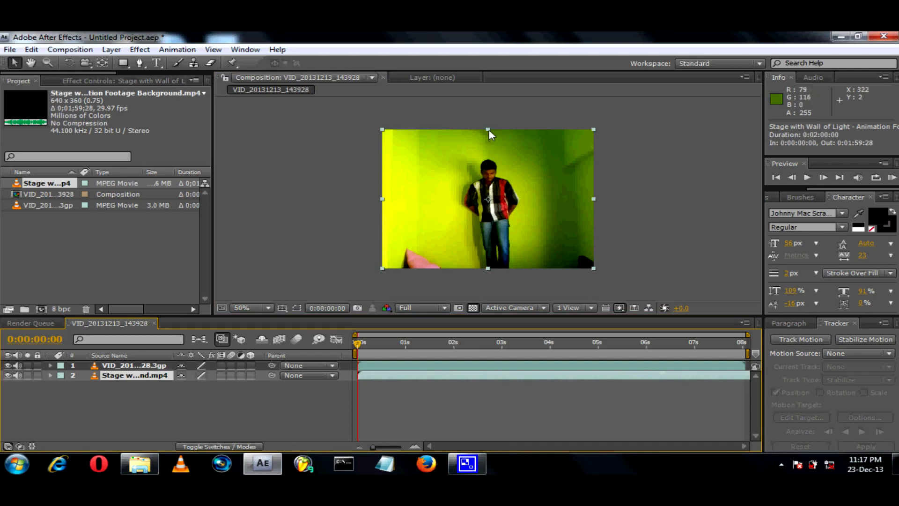
Apply Keylight (1.2) to the green-screen layer and sample the yellow-green wall beside the man as the Screen Colour
left_click(129, 369)
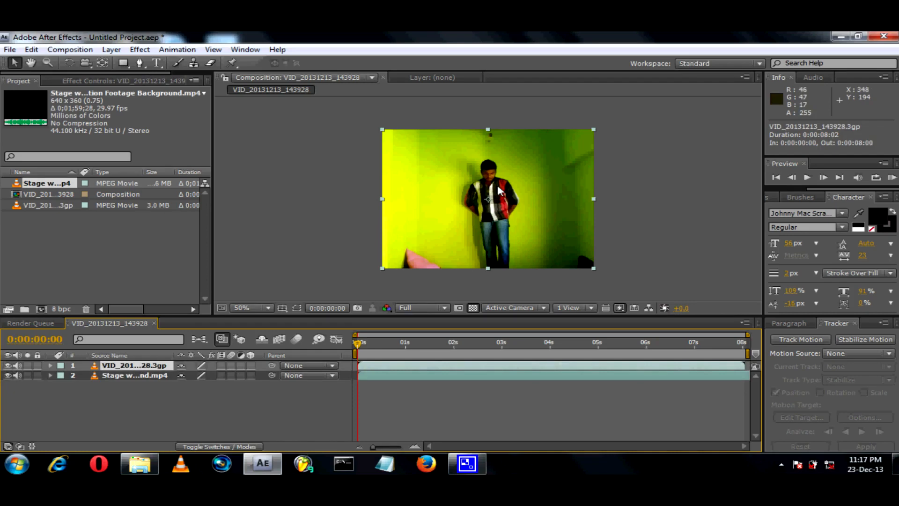
left_click(140, 49)
mouse_move(202, 199)
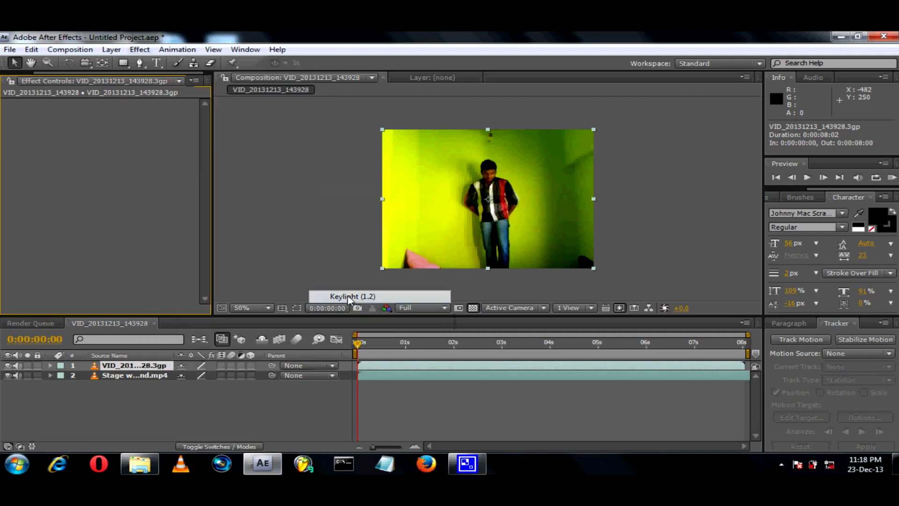
left_click(347, 297)
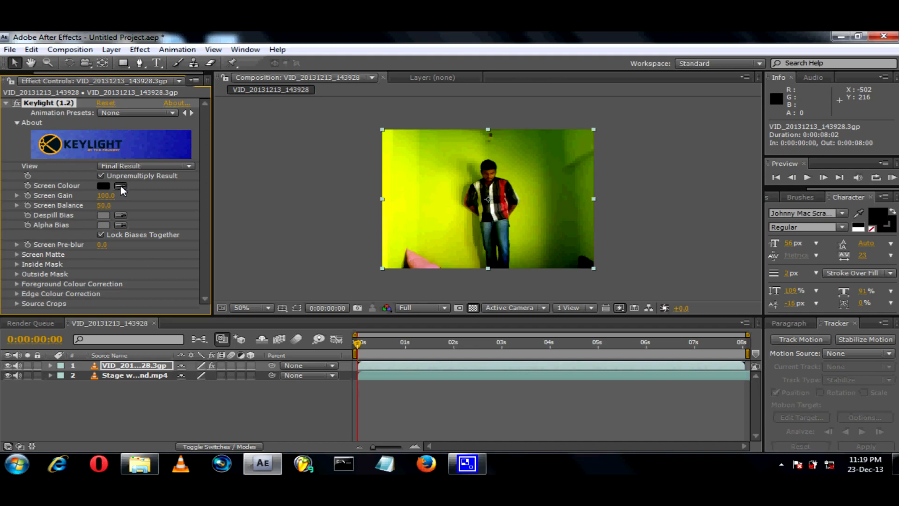
left_click(455, 193)
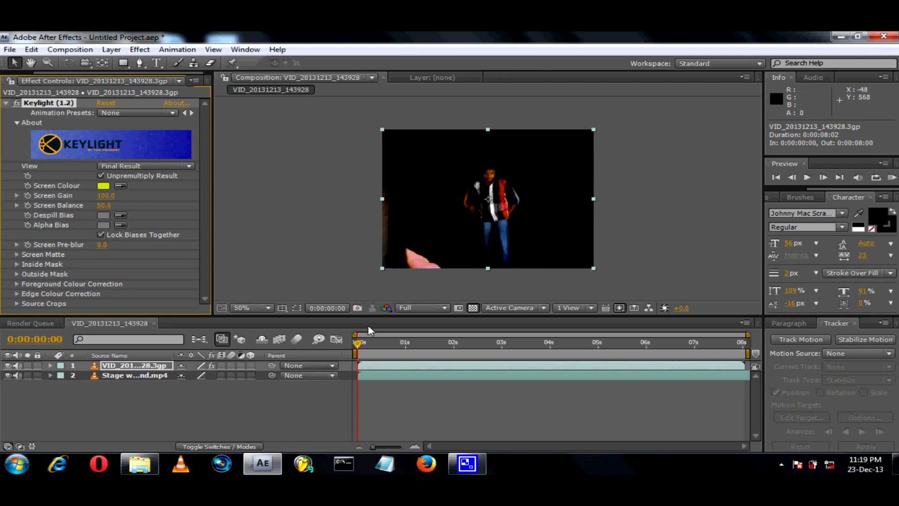
Scrub the keyed clip back to 0:00:00:04, expand Keylight's Screen Matte settings and set its View to Screen Matte
left_click_drag(357, 342, 390, 345)
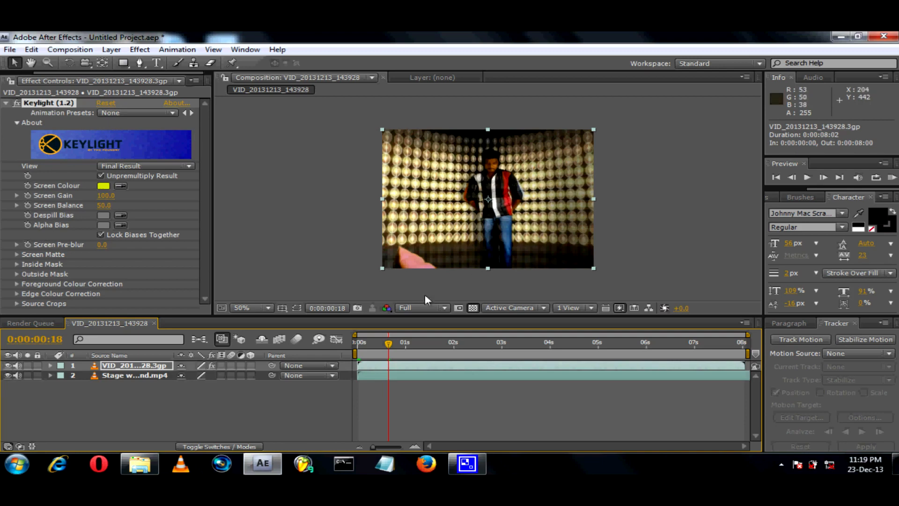
left_click_drag(389, 345, 366, 346)
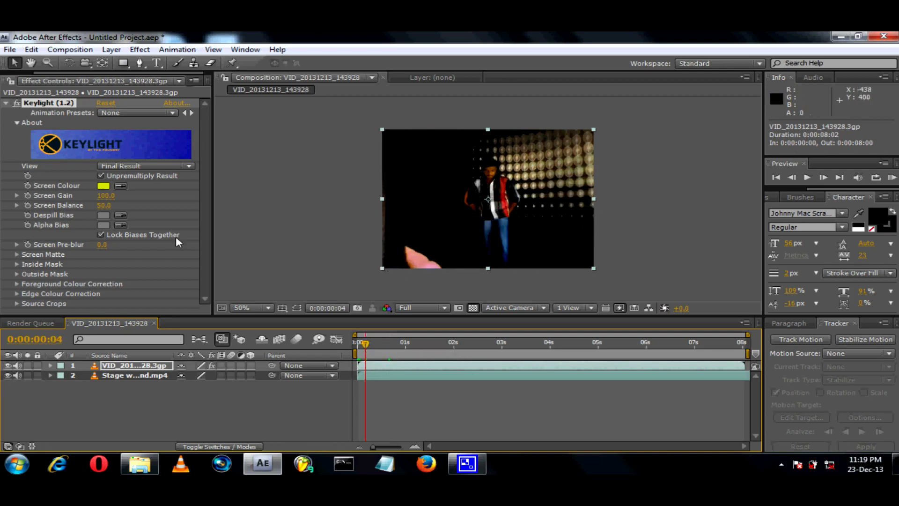
left_click(18, 255)
scroll(68, 242, "down", 2)
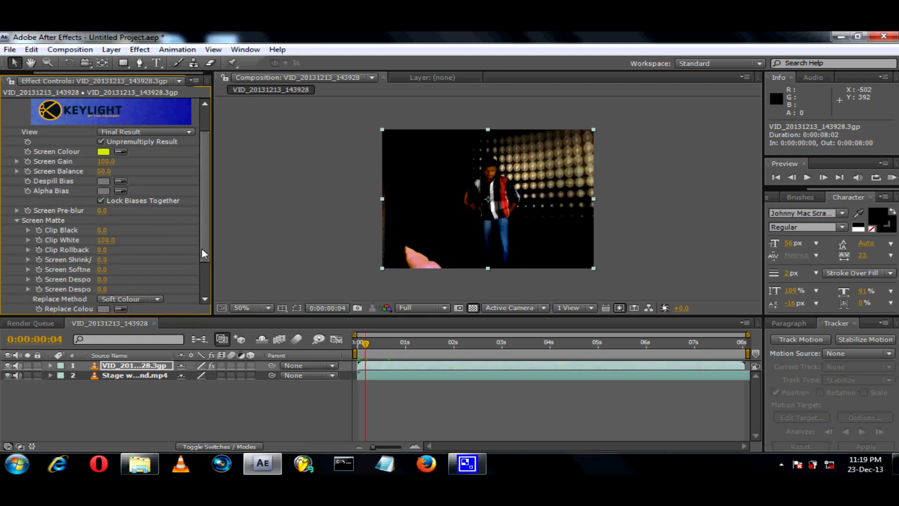
scroll(202, 248, "up", 2)
left_click(166, 165)
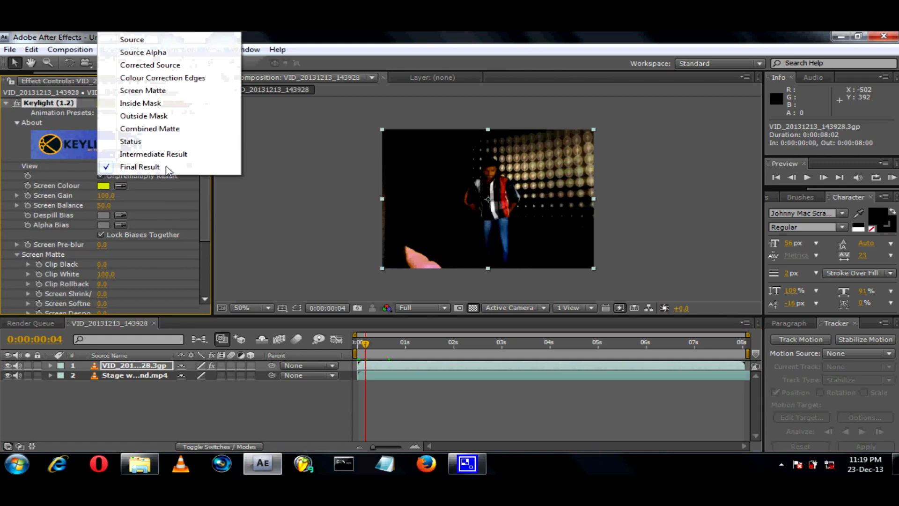
left_click(174, 91)
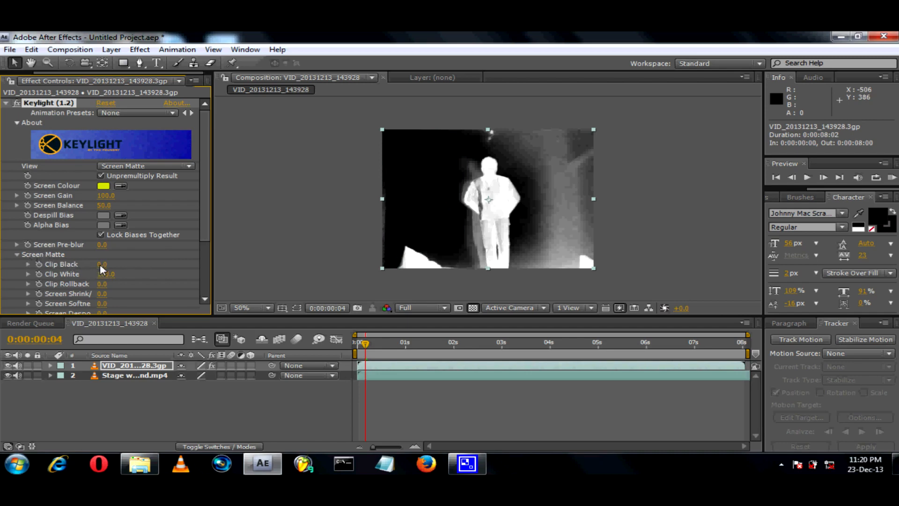
Set Keylight's Clip Black to 71 and Clip White to 72 to clean up the matte
left_click_drag(102, 265, 145, 263)
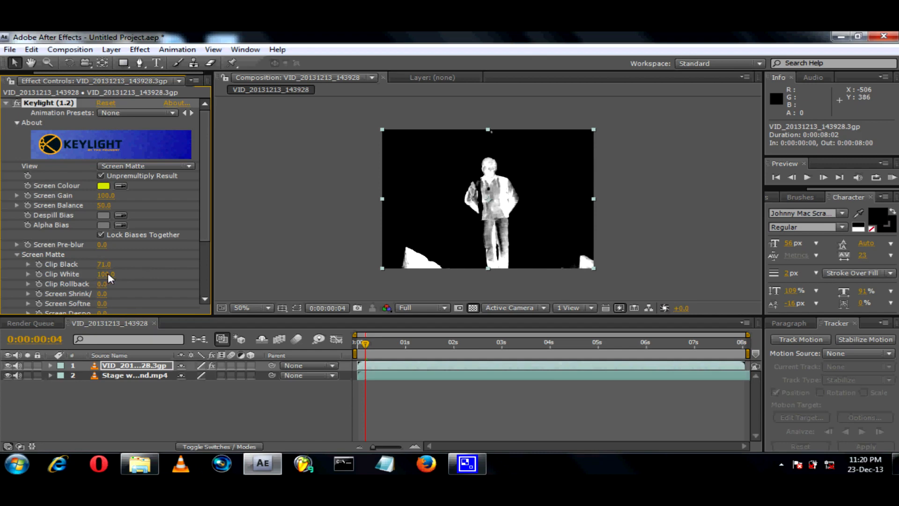
left_click_drag(106, 272, 88, 271)
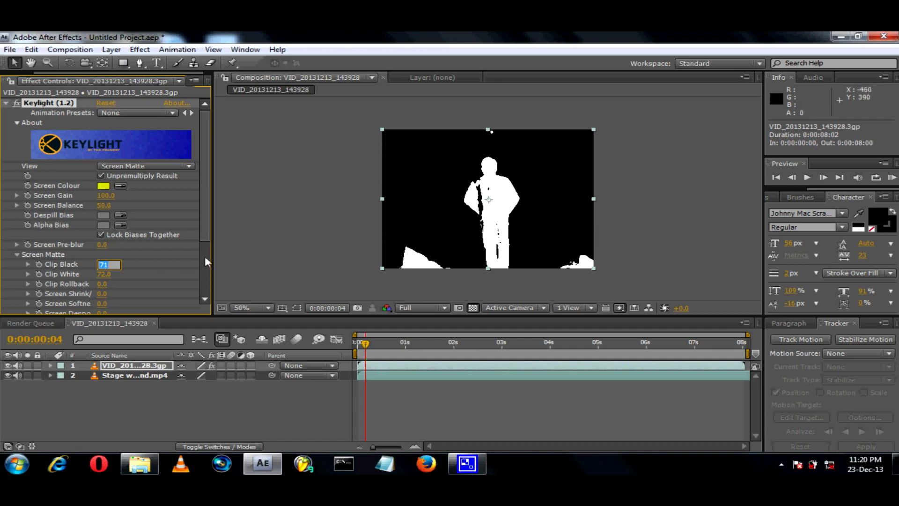
scroll(208, 247, "down", 3)
left_click_drag(209, 246, 210, 212)
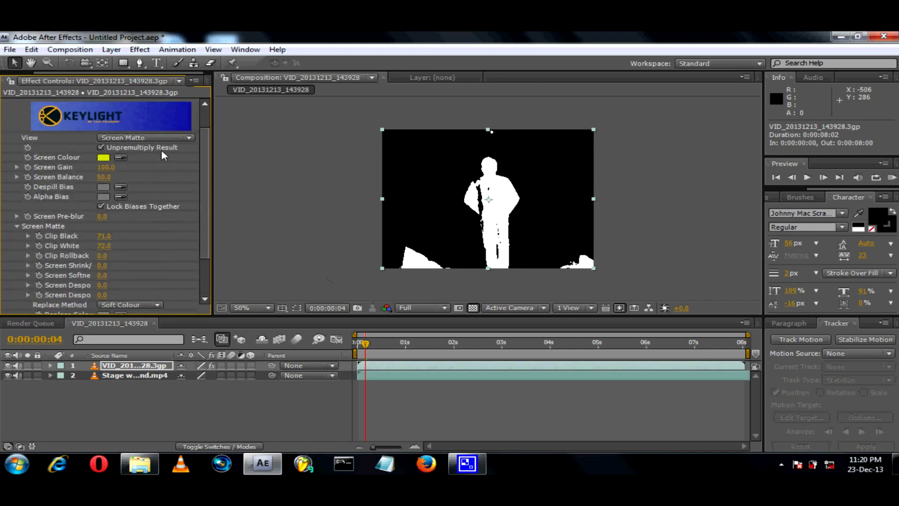
Return Keylight's View to Final Result and scrub through the composite to 0:00:02:25 to check the key
left_click(184, 138)
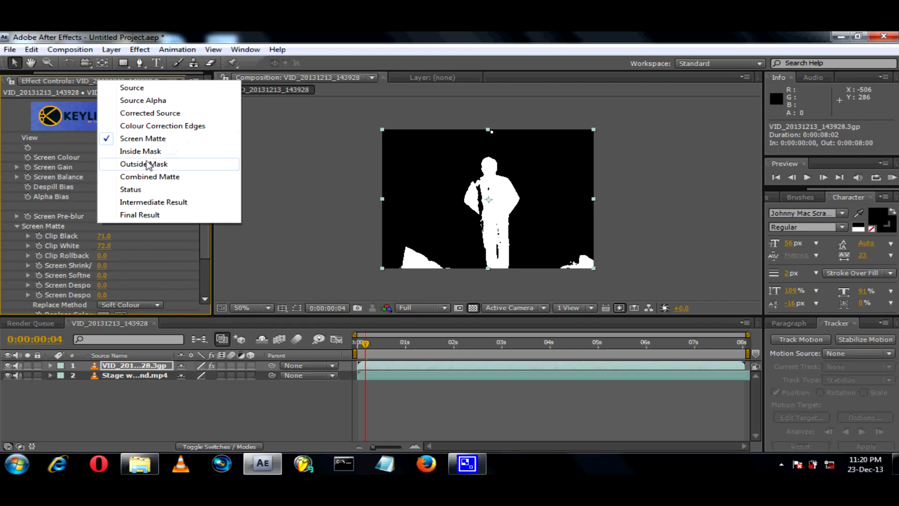
left_click(140, 215)
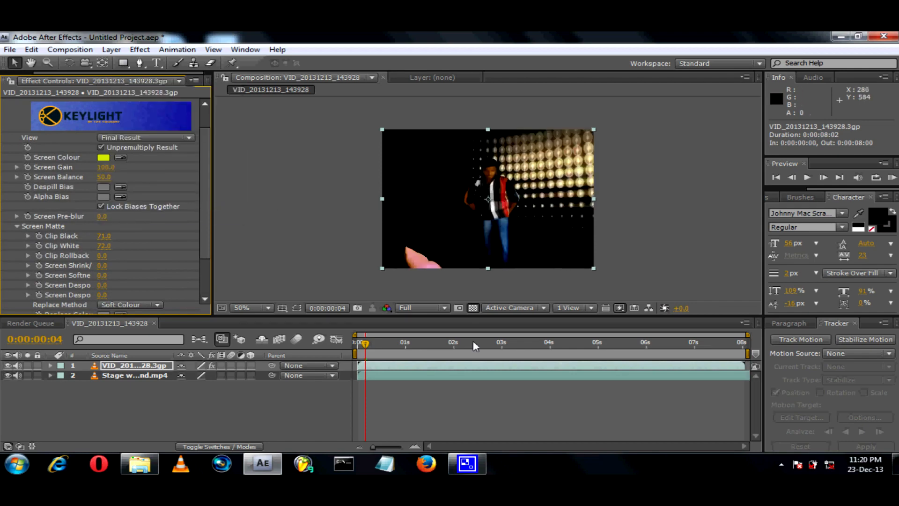
left_click_drag(367, 346, 520, 345)
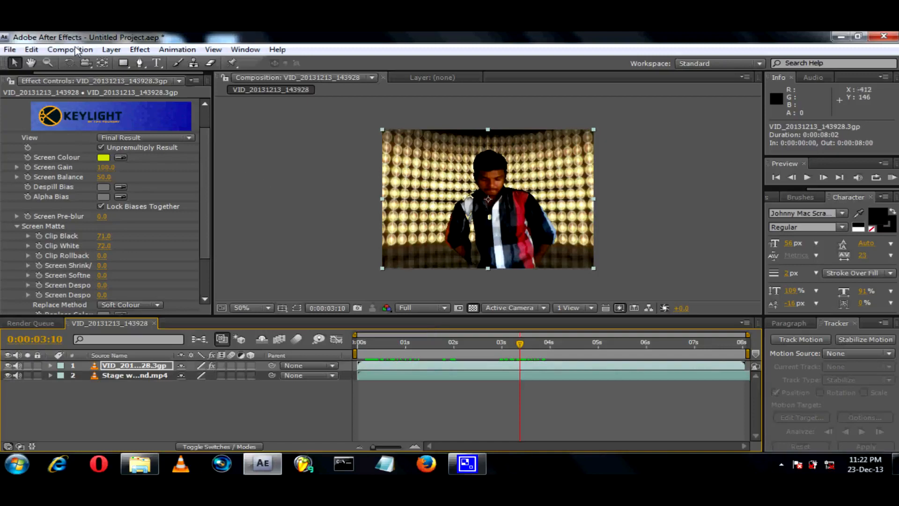
left_click(61, 49)
left_click(318, 282)
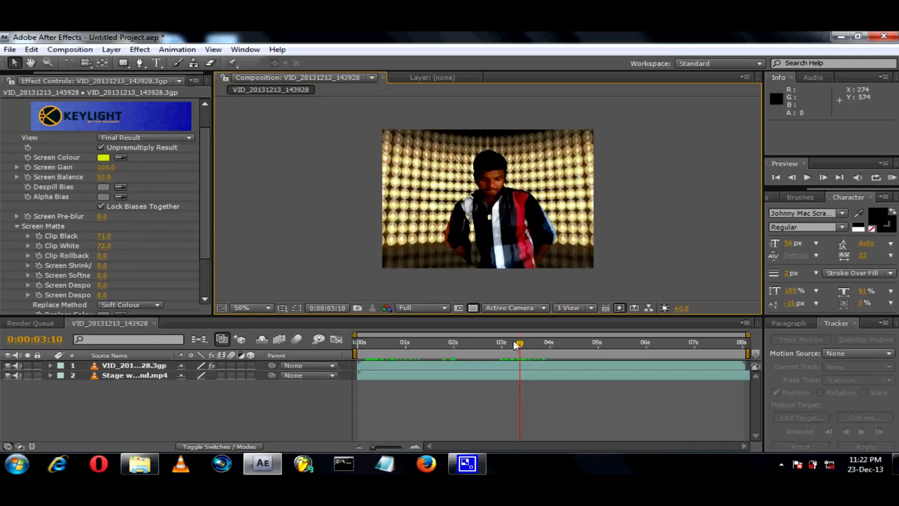
left_click_drag(519, 344, 497, 344)
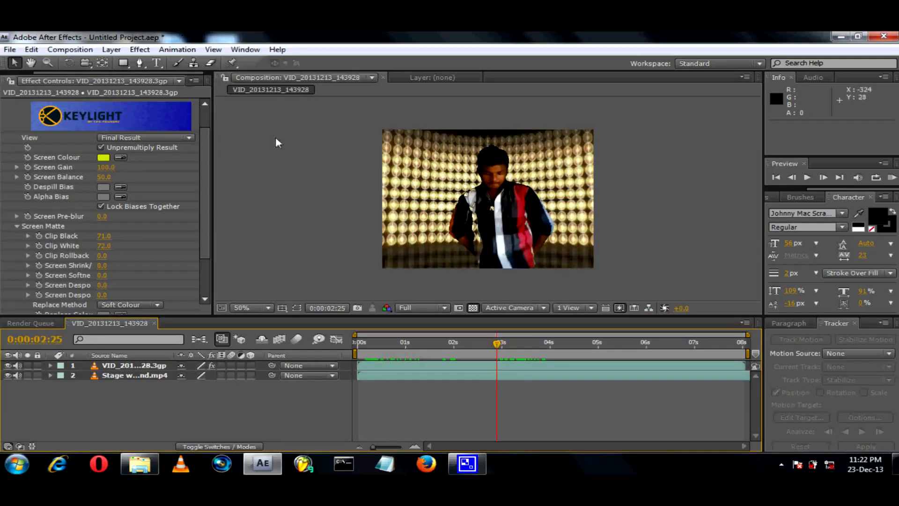
Queue the composition with Pre-render, outputting to VID_20131213_143928.avi
left_click(70, 49)
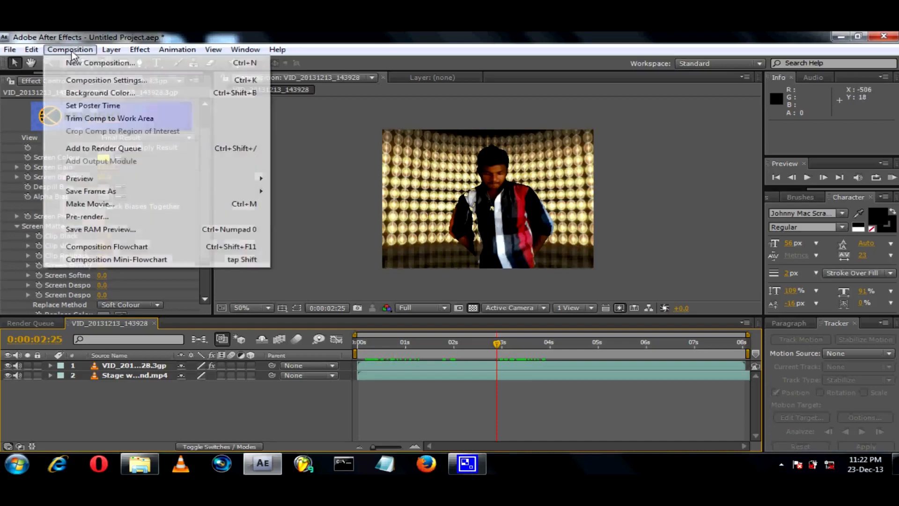
left_click(101, 217)
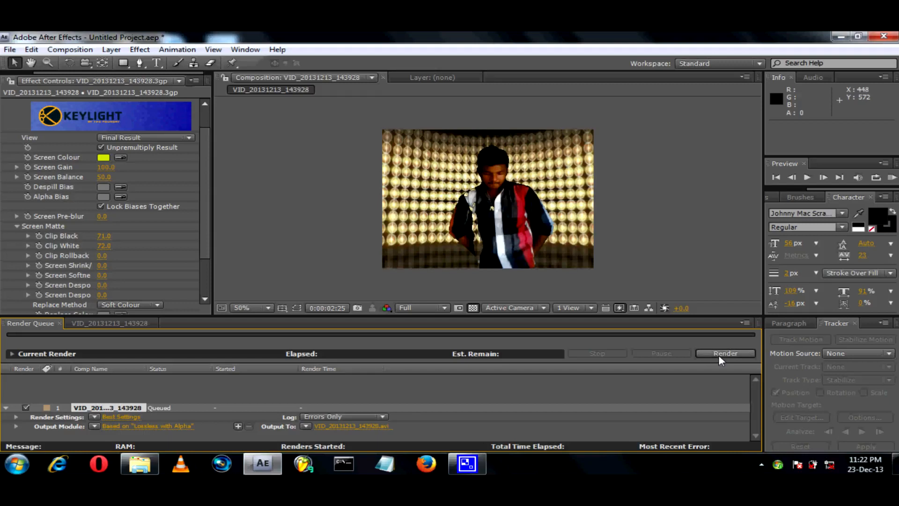
left_click(95, 426)
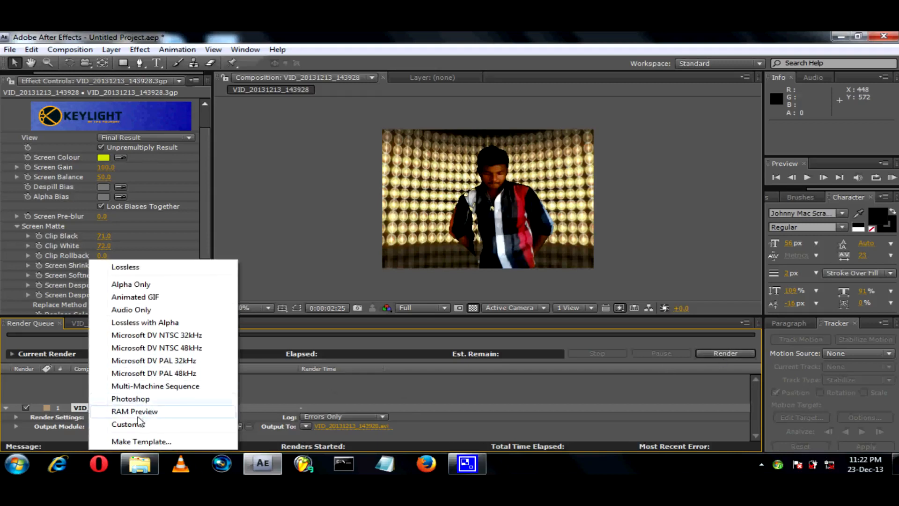
left_click(71, 438)
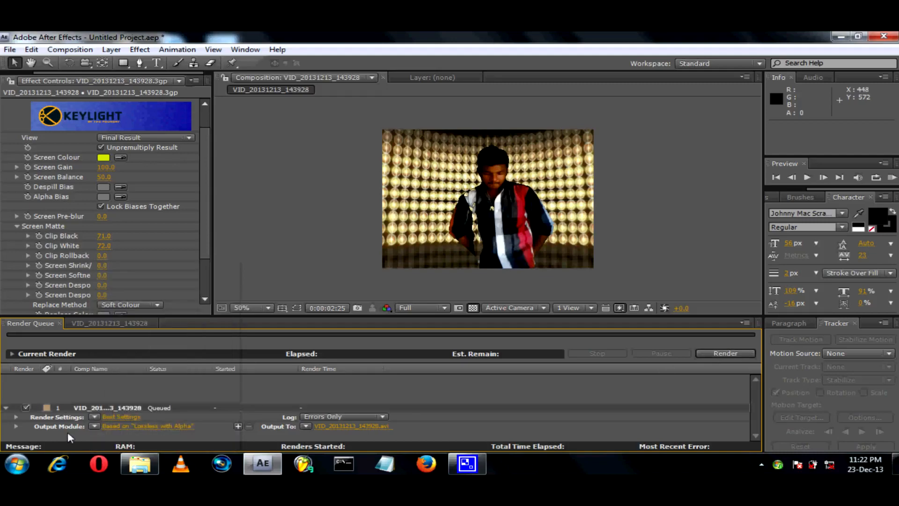
Review the custom output module settings and available formats, keep Video For Windows, and return to the composition's timeline
left_click(98, 430)
left_click(125, 424)
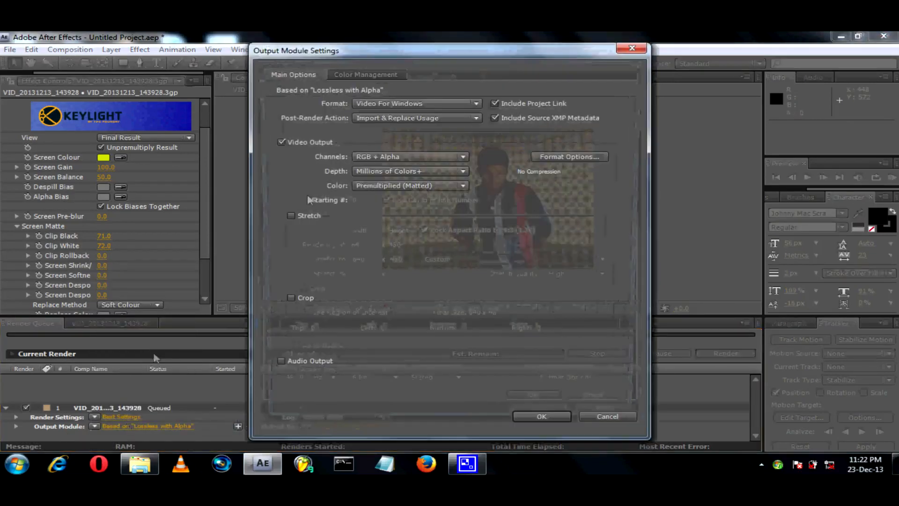
left_click(468, 103)
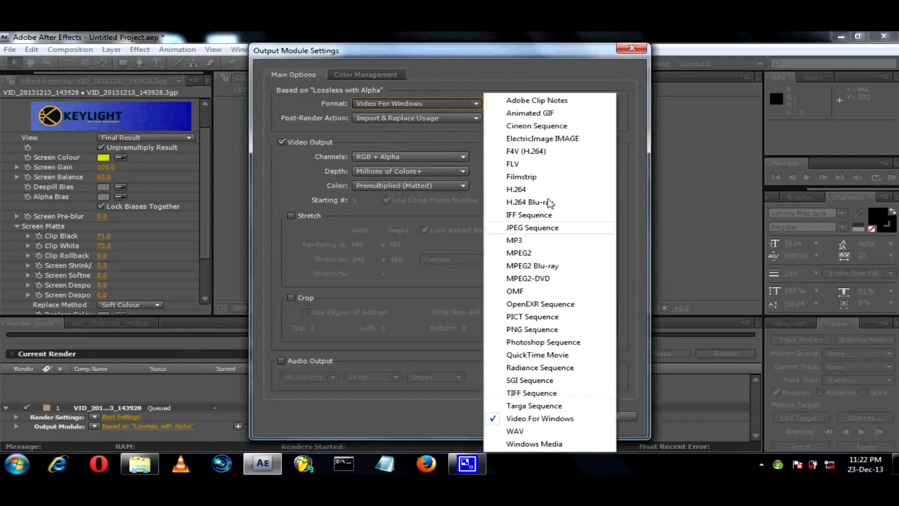
left_click(413, 255)
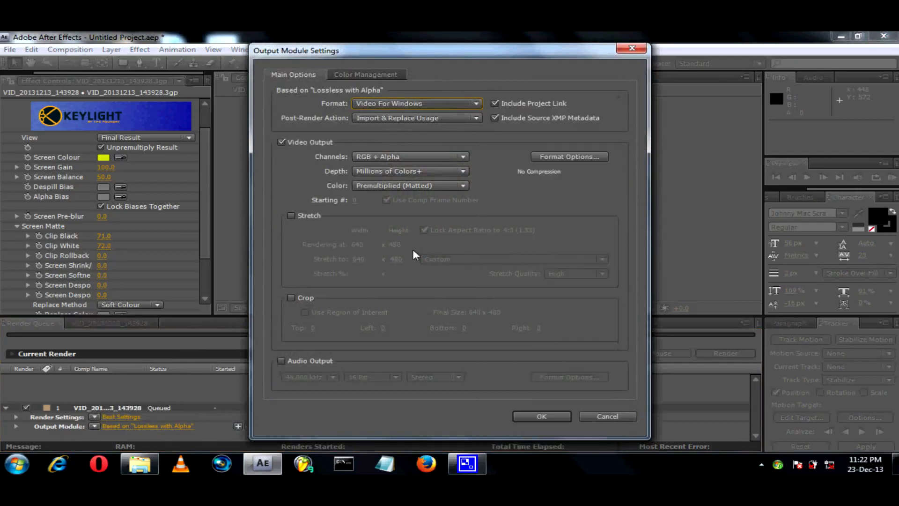
left_click(548, 420)
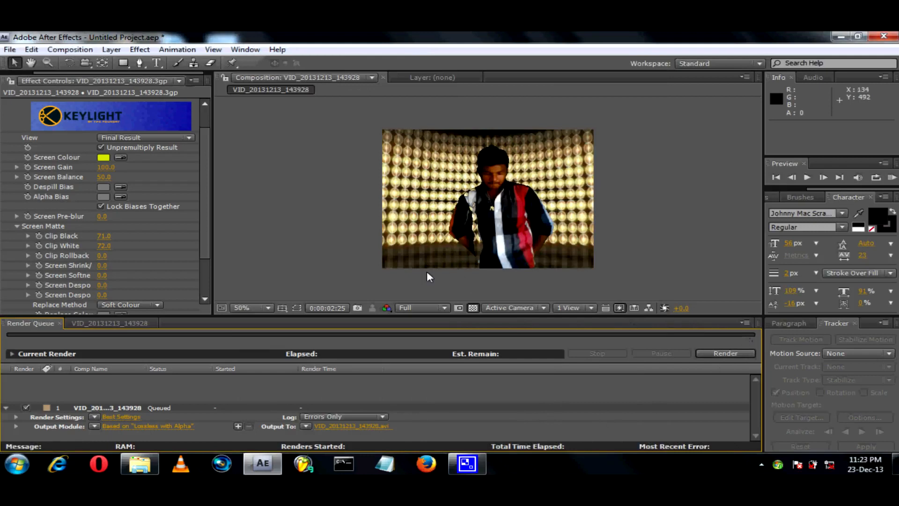
left_click(101, 325)
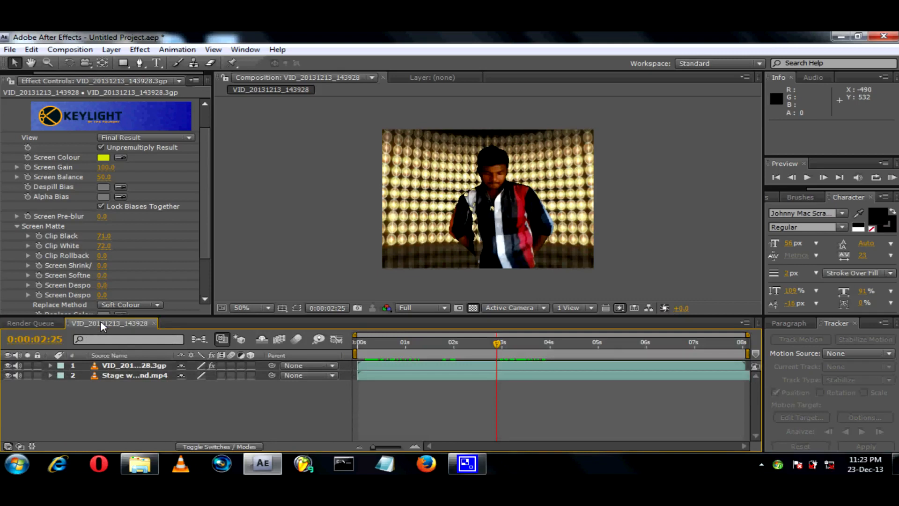